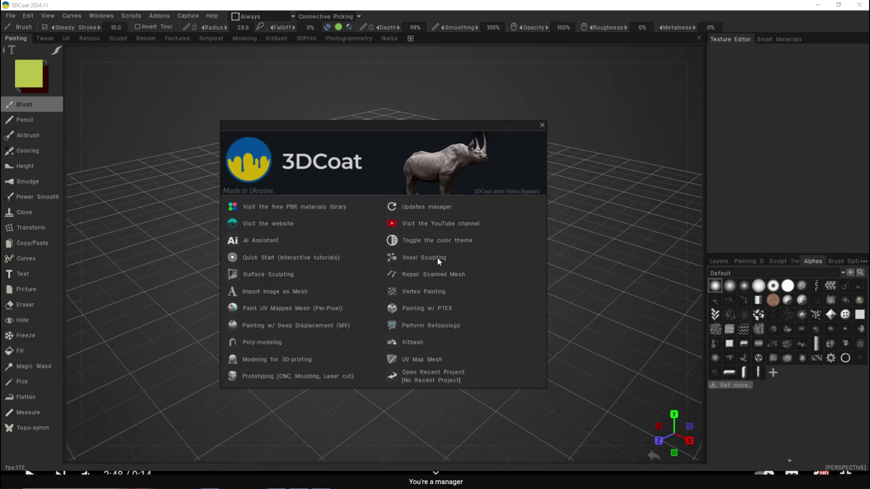
- Start an empty Surface Sculpting scene and dock the floating Shaders and Sculpt Models panels beside the Curves Tree
click(285, 274)
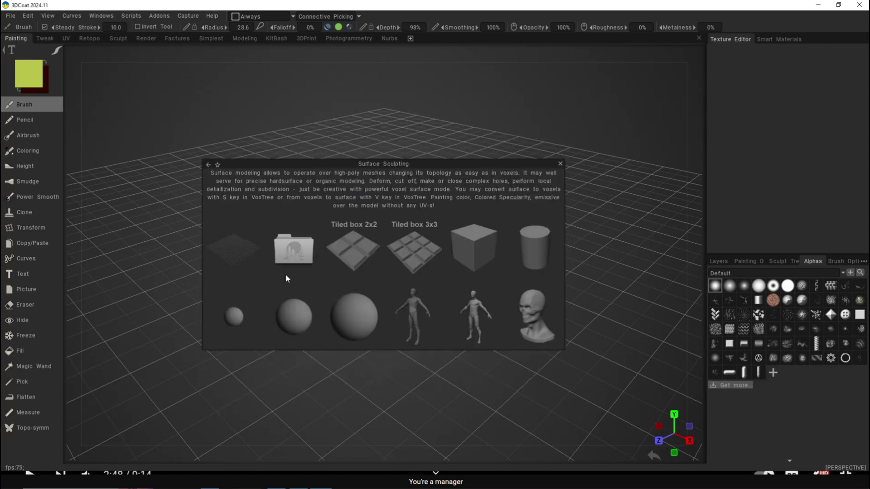
click(230, 249)
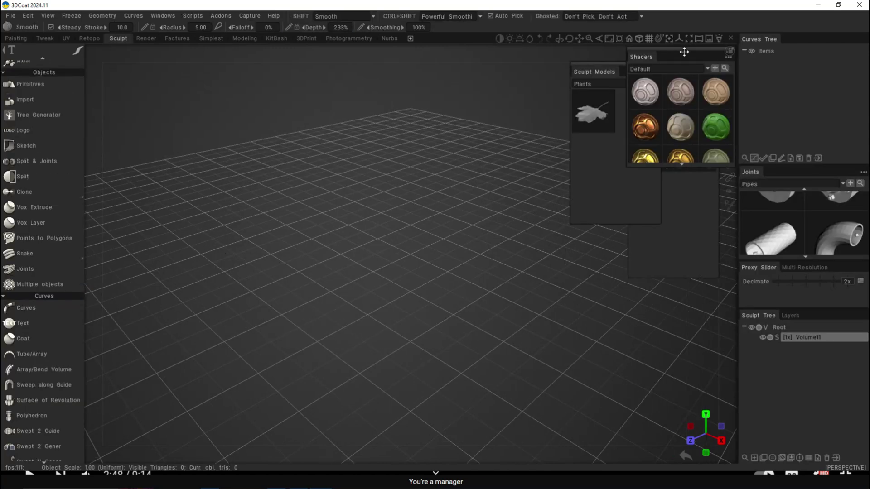
drag(686, 50, 753, 36)
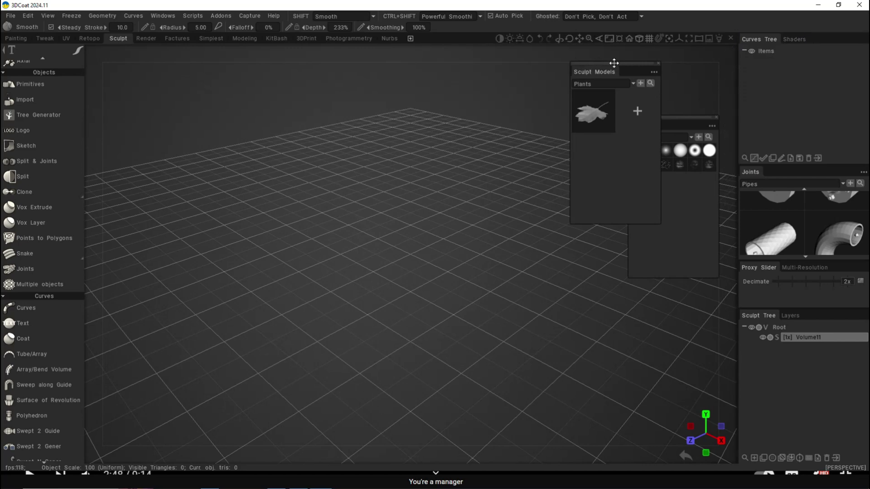
mouse_move(609, 64)
mouse_down()
mouse_move(807, 68)
mouse_move(811, 39)
mouse_move(816, 46)
mouse_up()
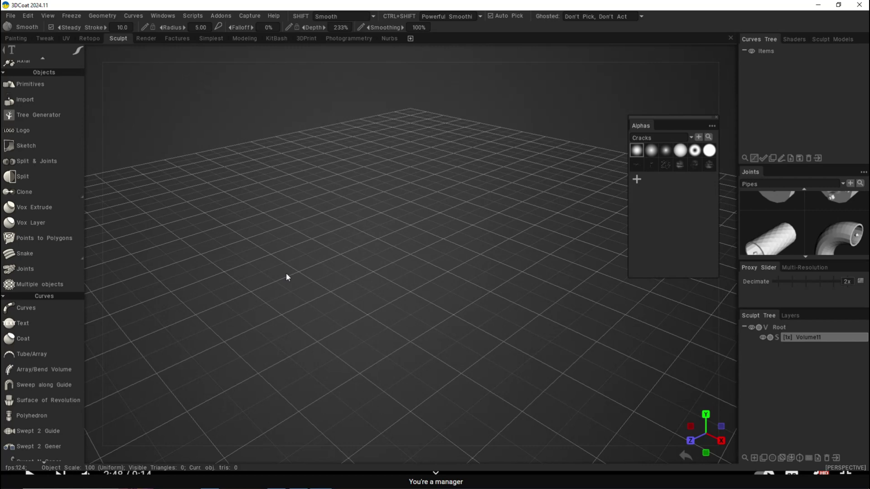
- Activate the Joints tool and check the list of available panels for Joints
key(space)
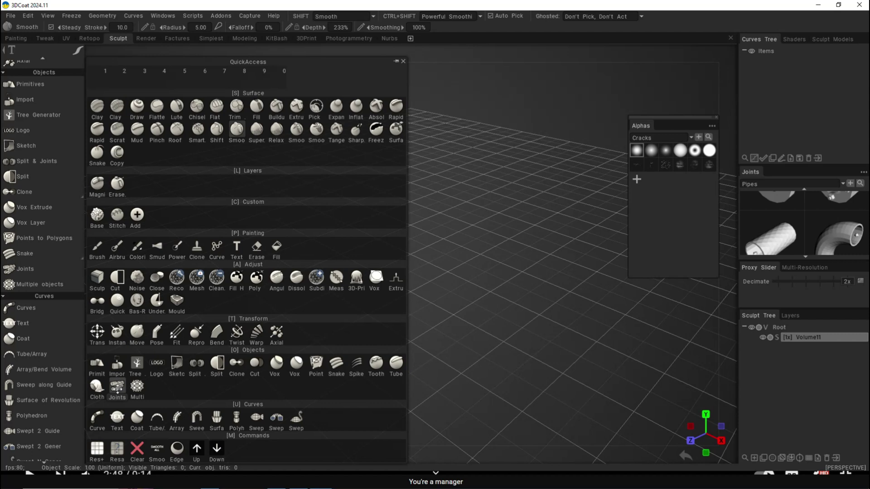
click(117, 387)
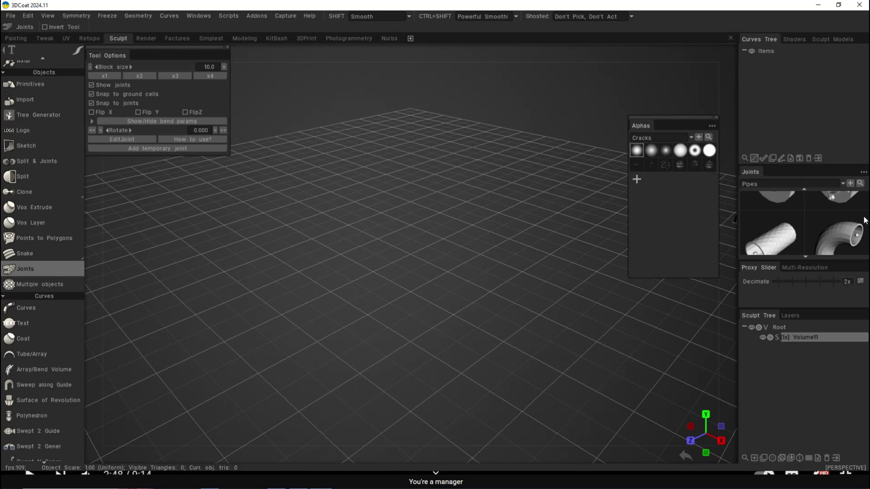
click(194, 15)
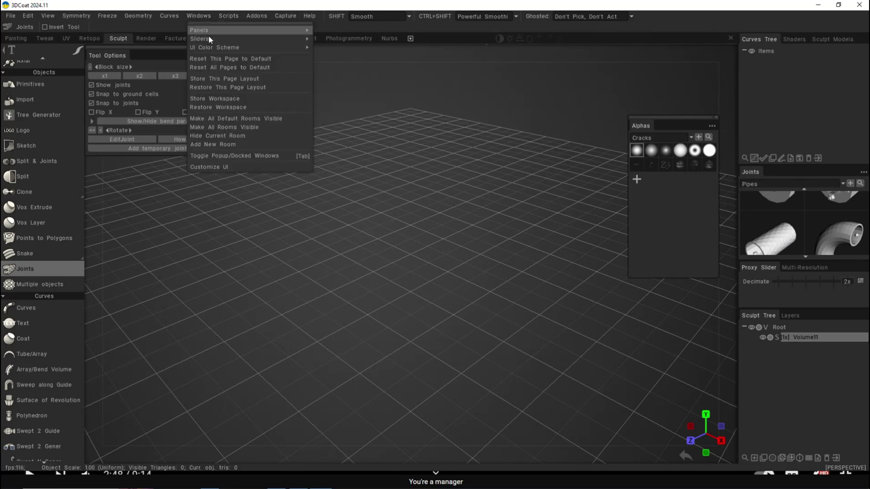
mouse_move(227, 31)
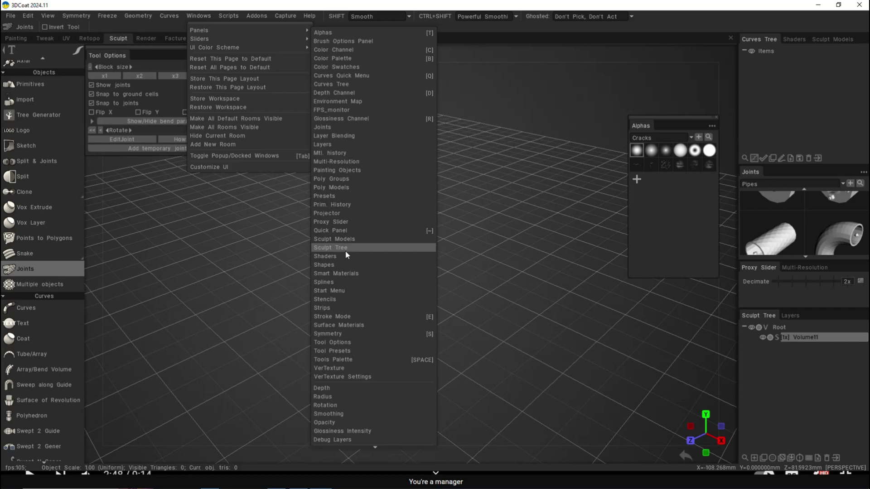
click(443, 137)
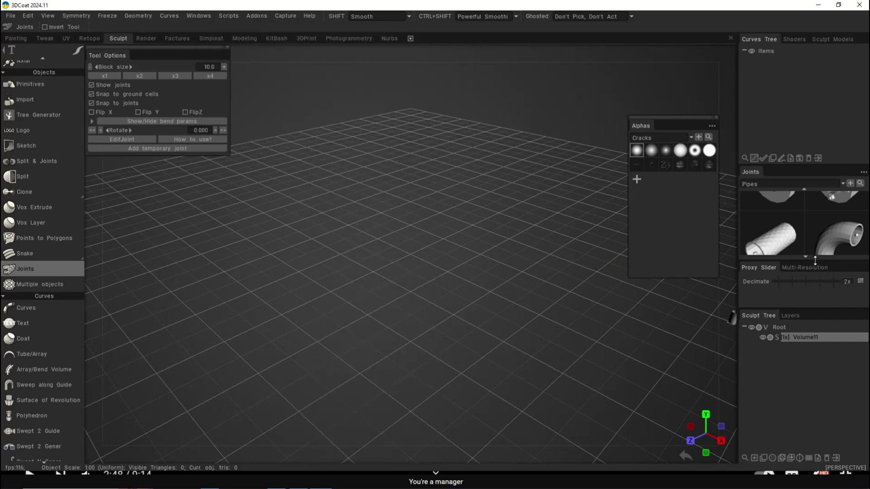
- Enlarge the Joints library downward and look through the models in its Pipes set
drag(815, 261, 840, 367)
scroll(815, 257, up, 1)
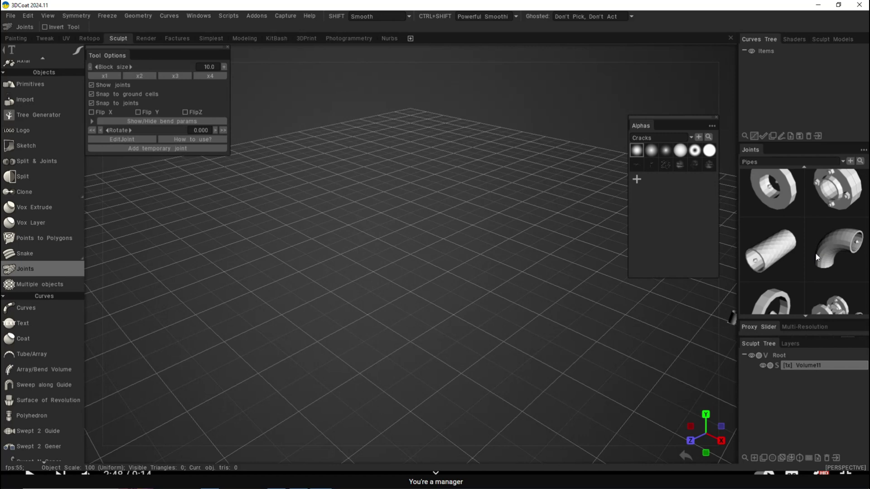
scroll(817, 257, down, 2)
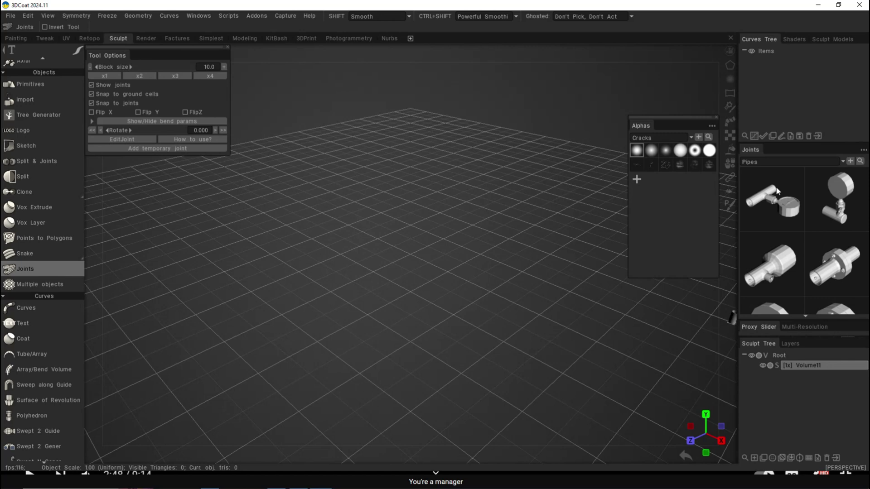
mouse_move(806, 254)
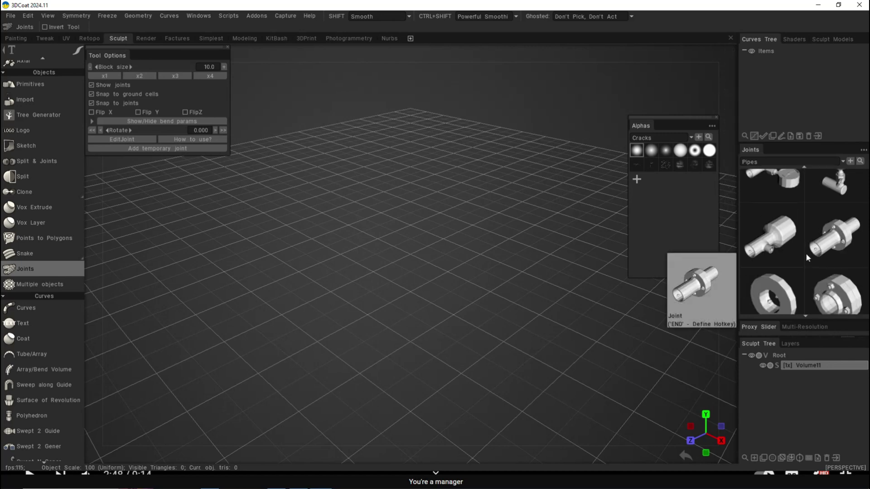
- Examine the joint models in the PlasticPipe, Ladder_Balcony_Installed and VentilationPolymer sets
click(758, 160)
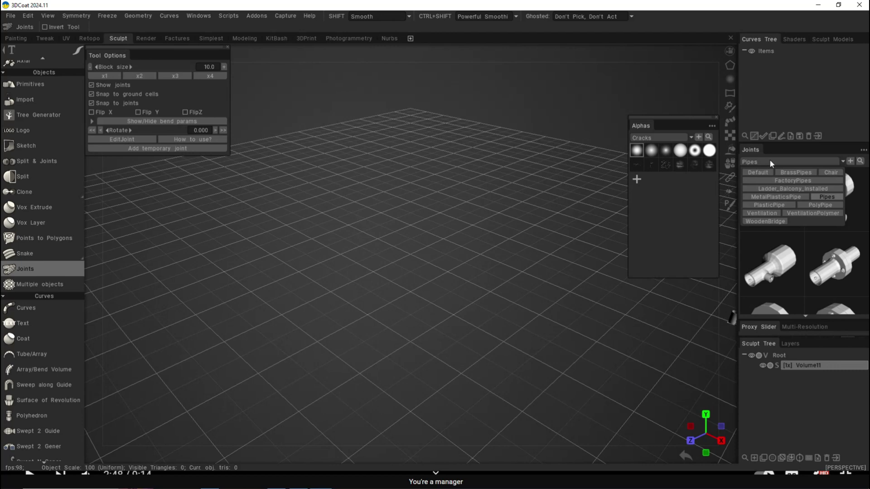
click(778, 207)
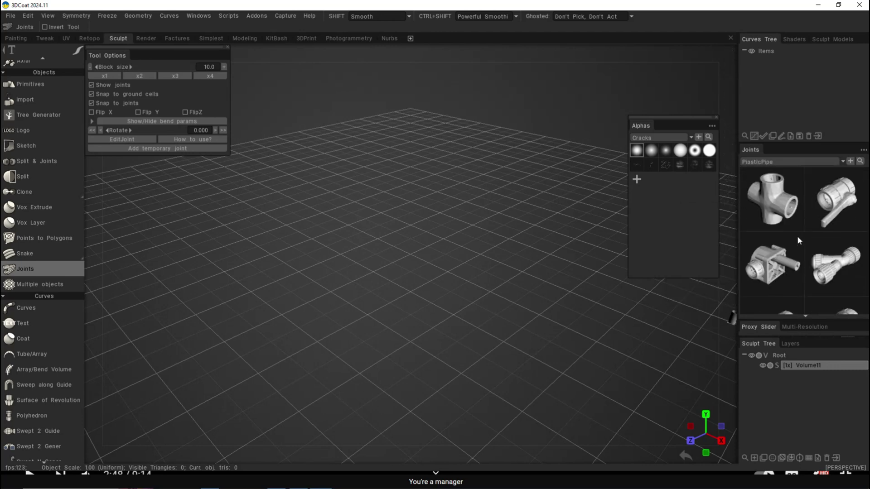
click(777, 162)
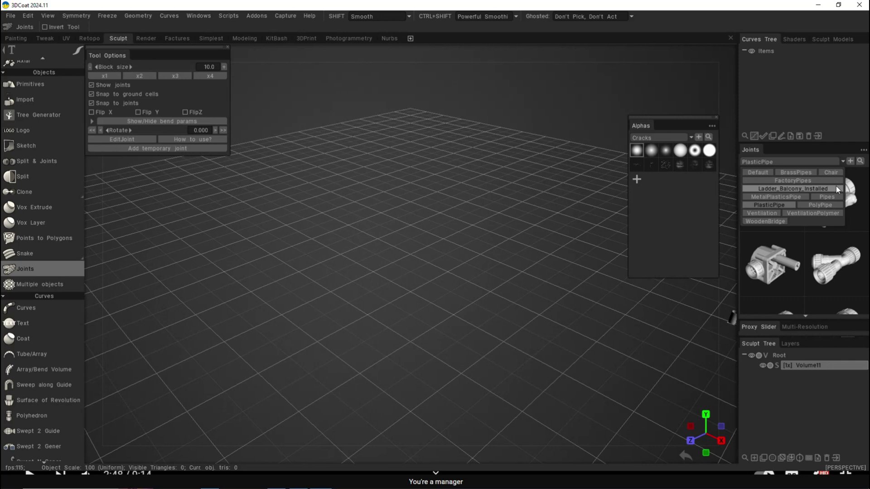
click(811, 188)
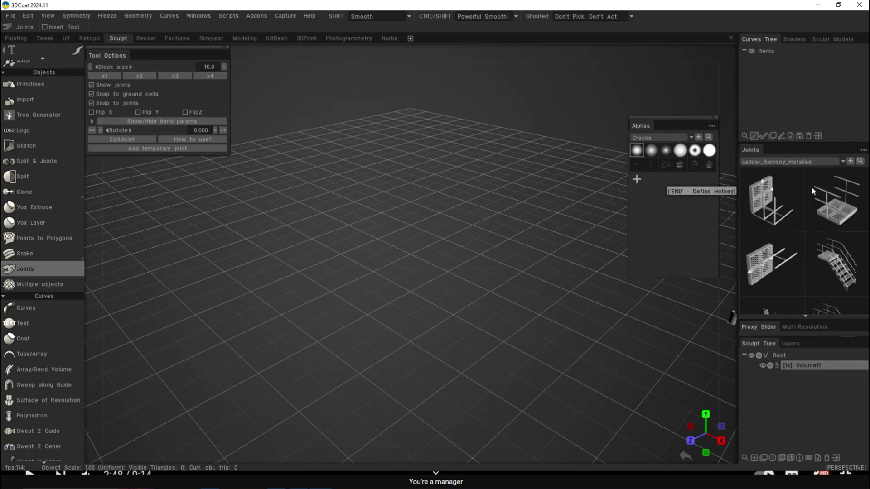
scroll(809, 230, down, 3)
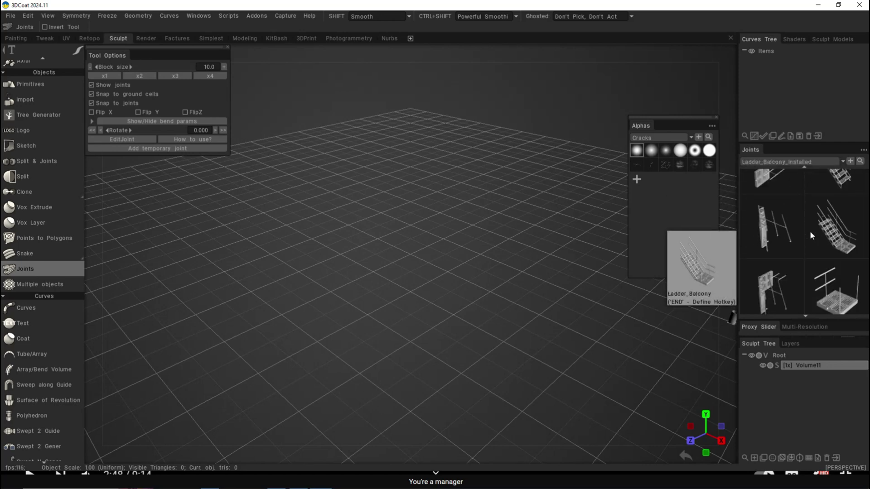
scroll(796, 233, up, 5)
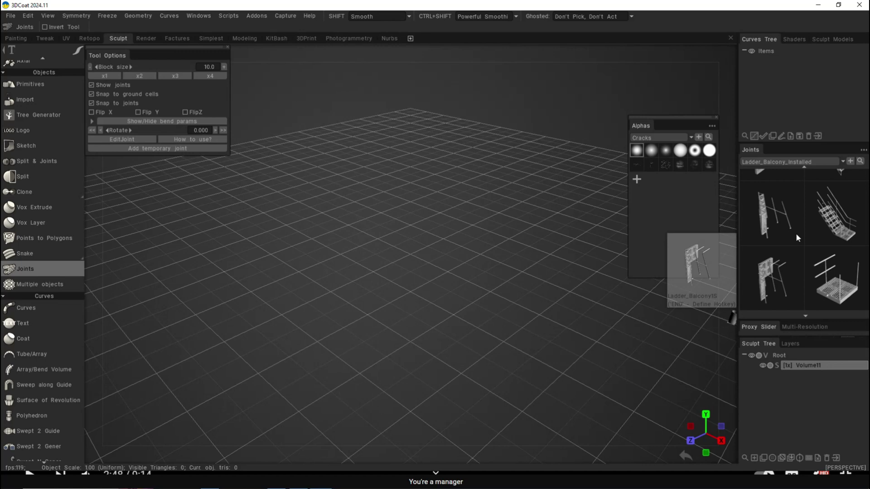
scroll(795, 233, up, 2)
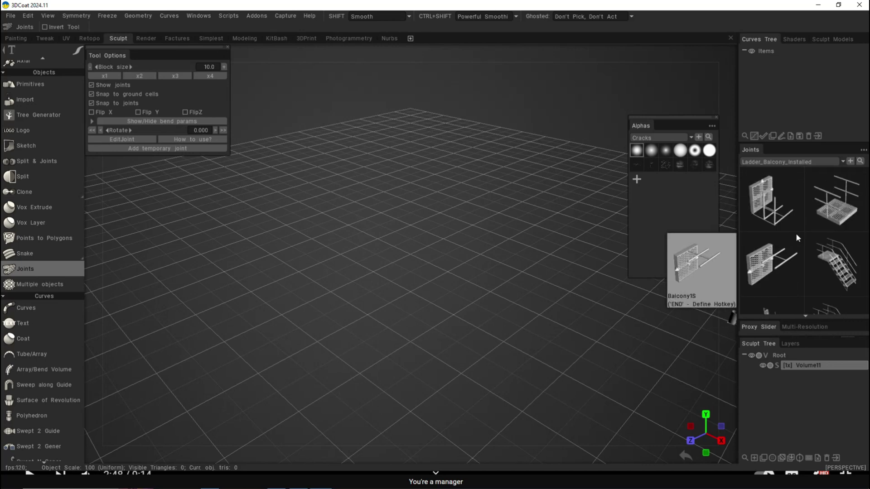
click(788, 162)
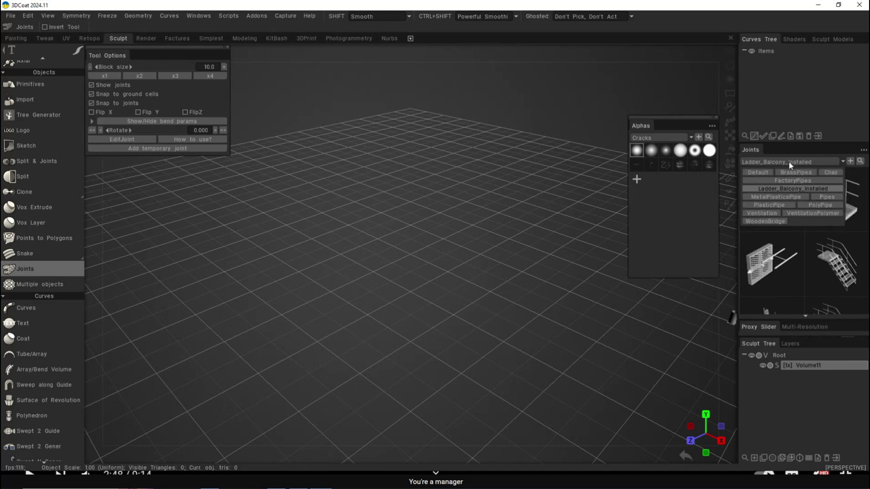
click(818, 213)
scroll(817, 231, down, 2)
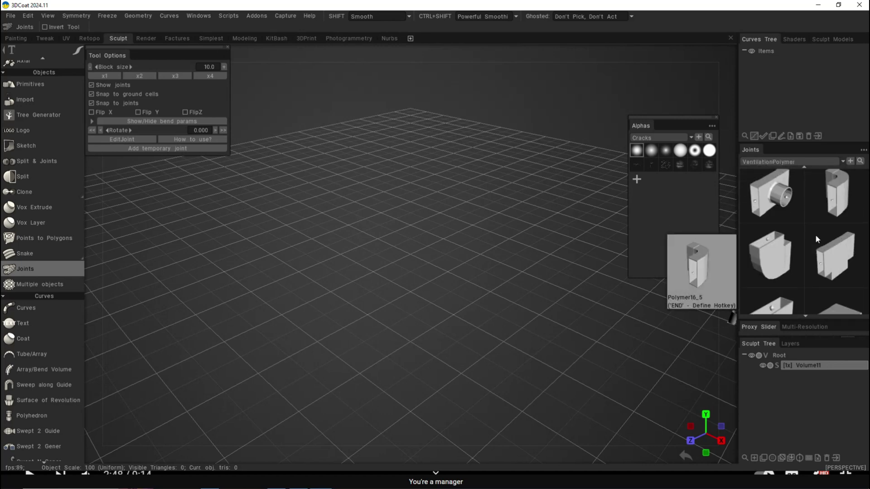
scroll(805, 232, down, 3)
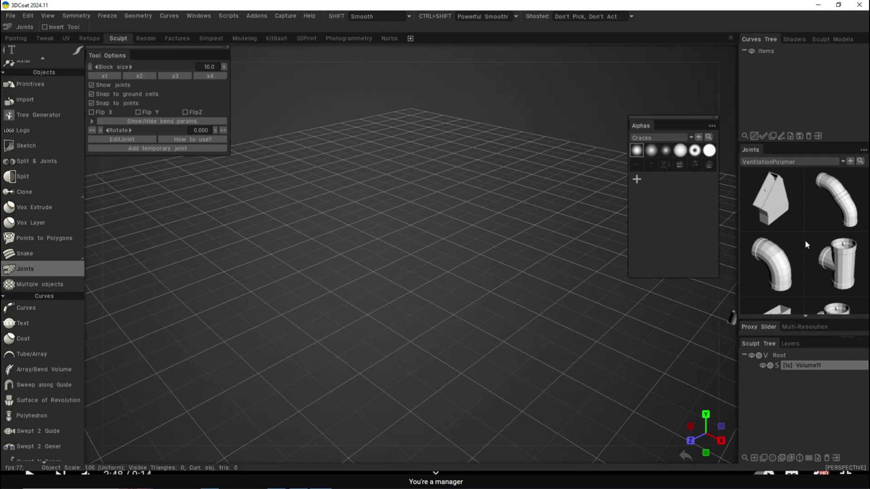
- Switch the joints library to the Default set and place its curved elbow joint on the ground grid
click(799, 162)
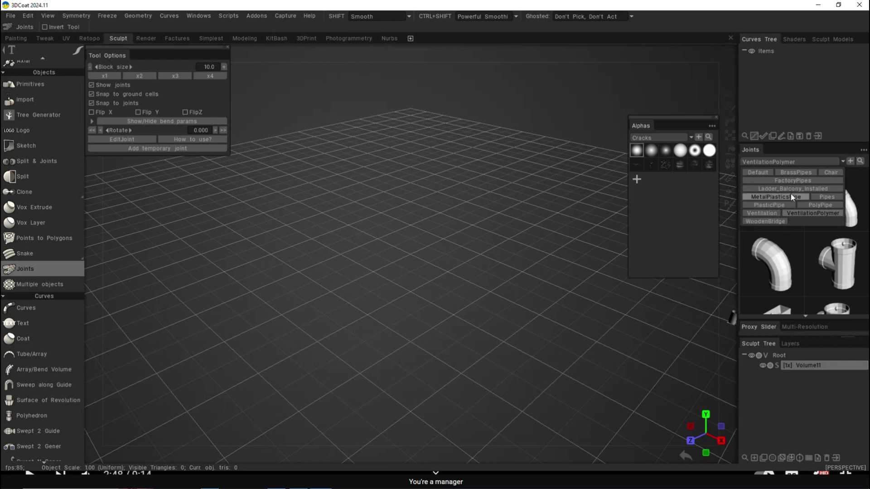
click(766, 172)
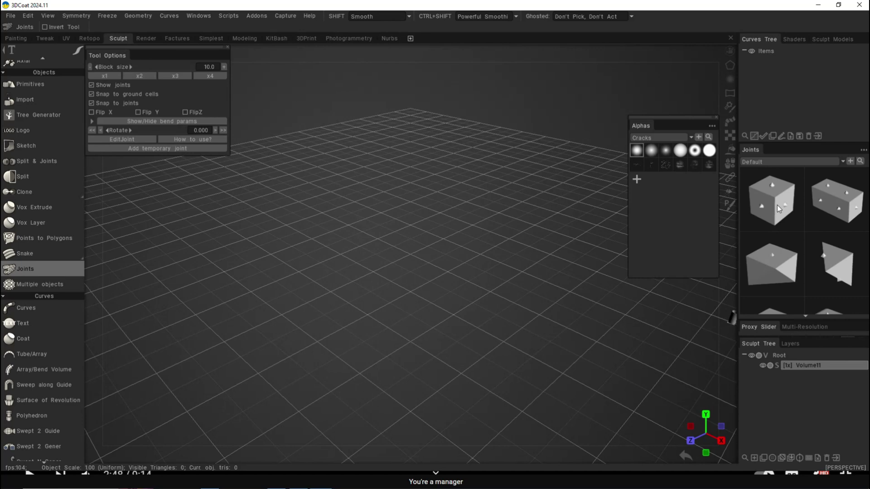
scroll(801, 219, down, 3)
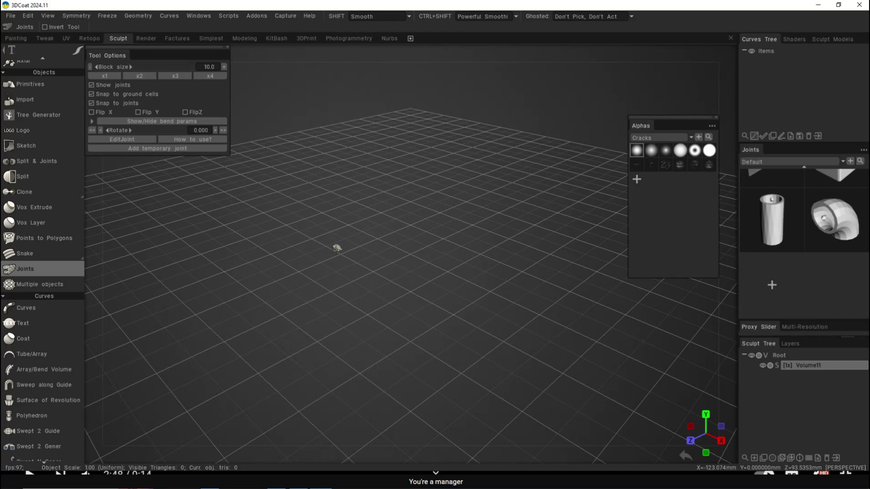
click(336, 248)
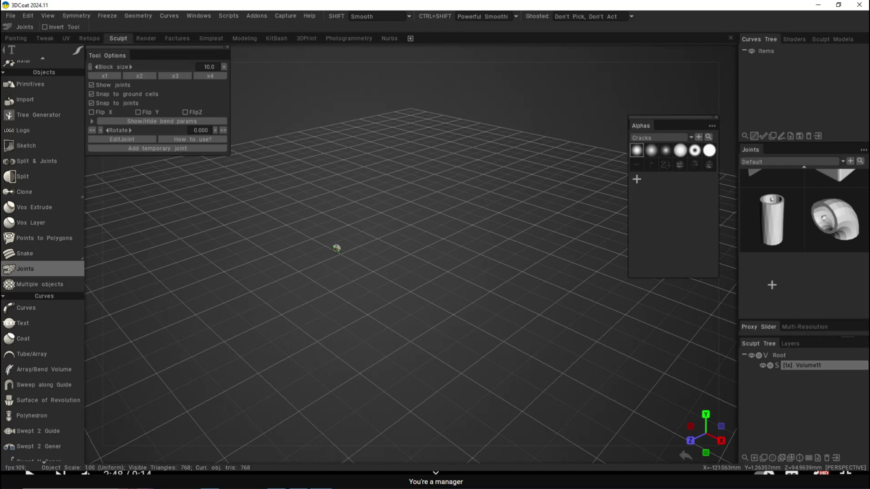
- Attach four straight cylindrical pipe joints end to end in a horizontal run from the elbow's open end
scroll(399, 248, up, 5)
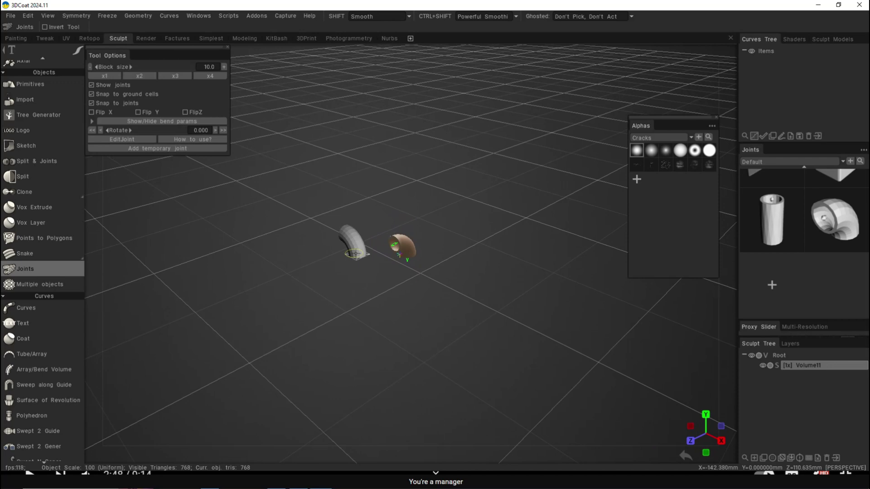
scroll(369, 255, up, 6)
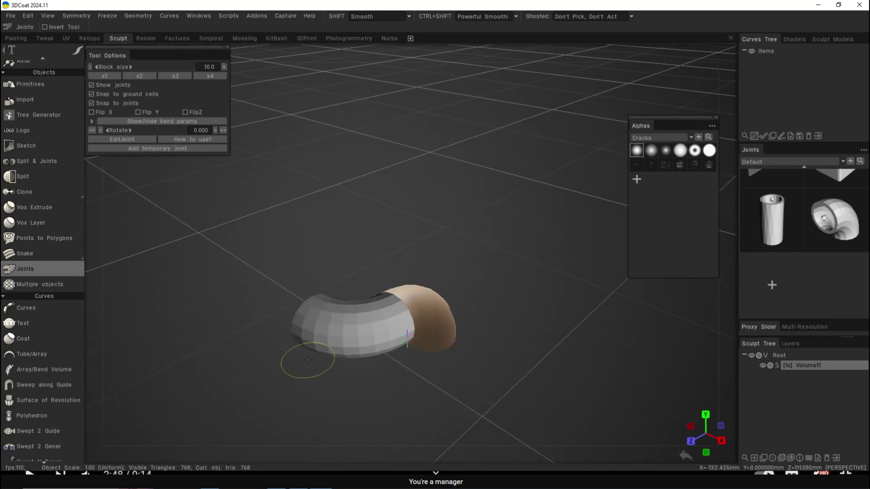
scroll(169, 358, down, 1)
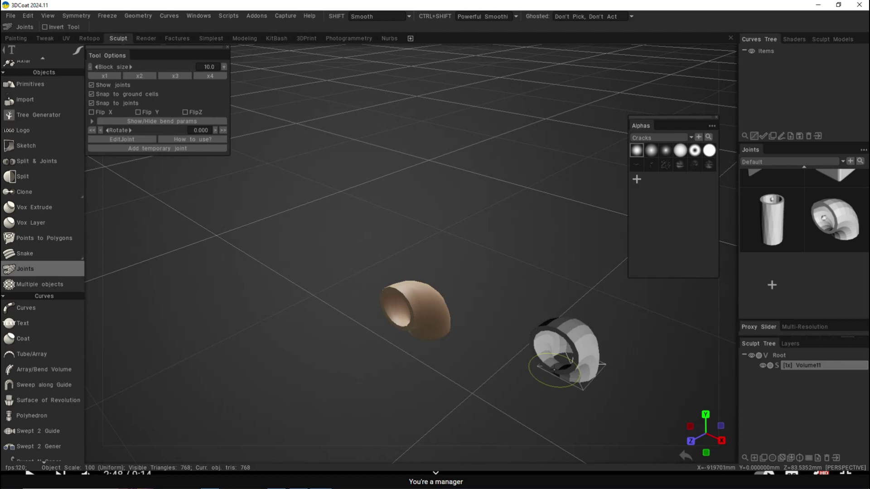
alt+drag(554, 369, 702, 357)
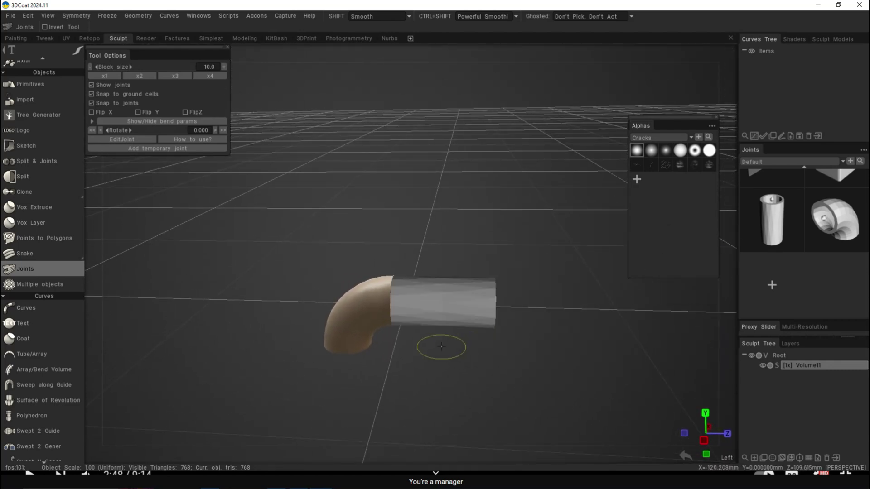
alt+drag(530, 309, 491, 318)
click(394, 327)
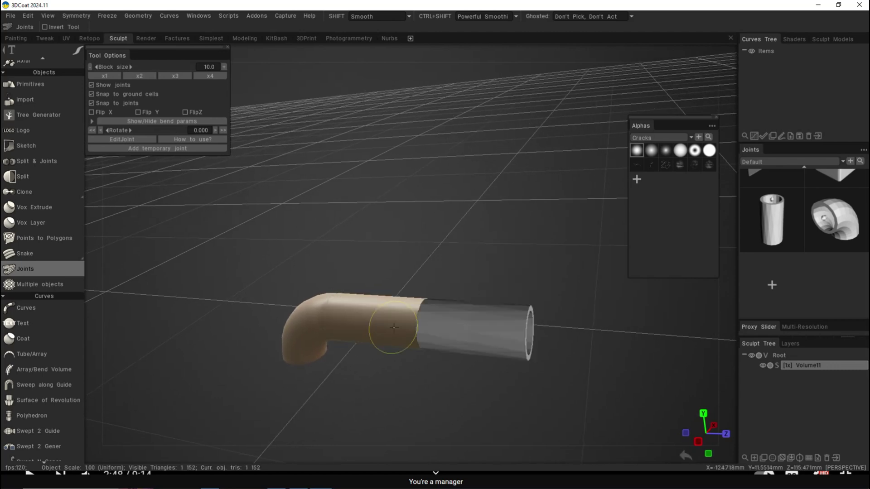
click(468, 336)
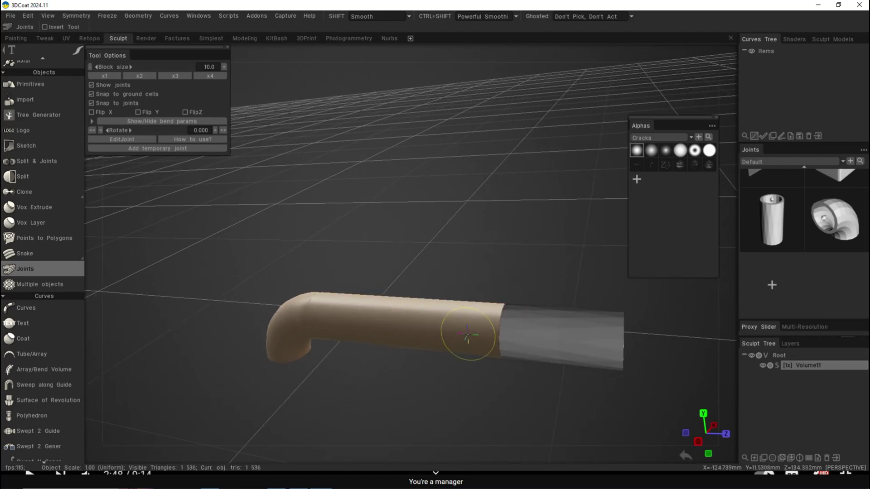
alt+middle_drag(593, 337, 474, 335)
click(441, 332)
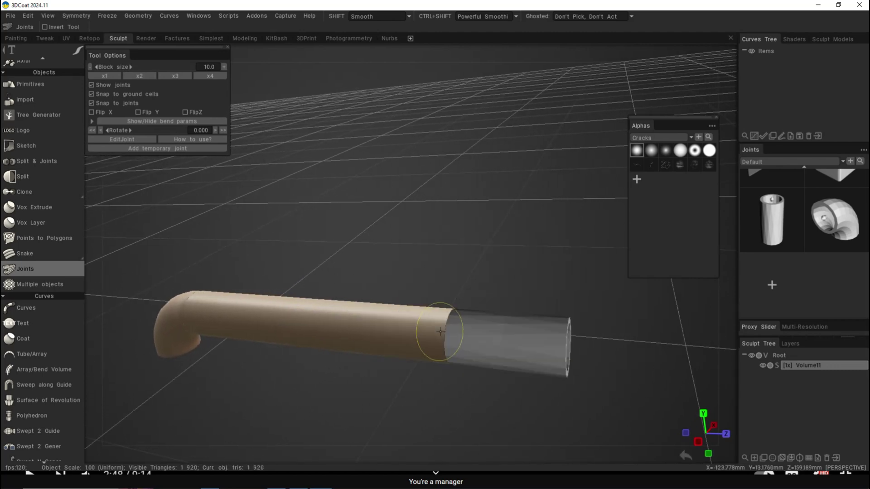
click(510, 345)
- Attach the curved elbow joint to the open end of the horizontal run, rotated so its free opening faces upward
alt+drag(509, 345, 527, 329)
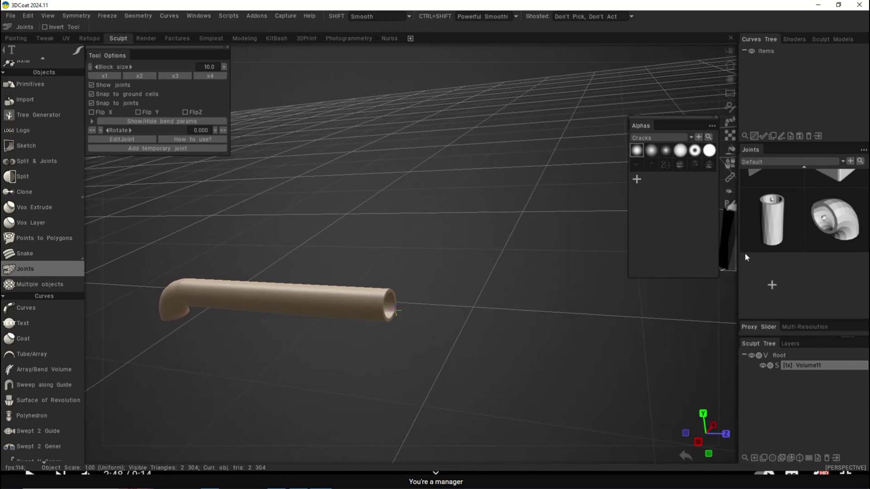
click(834, 220)
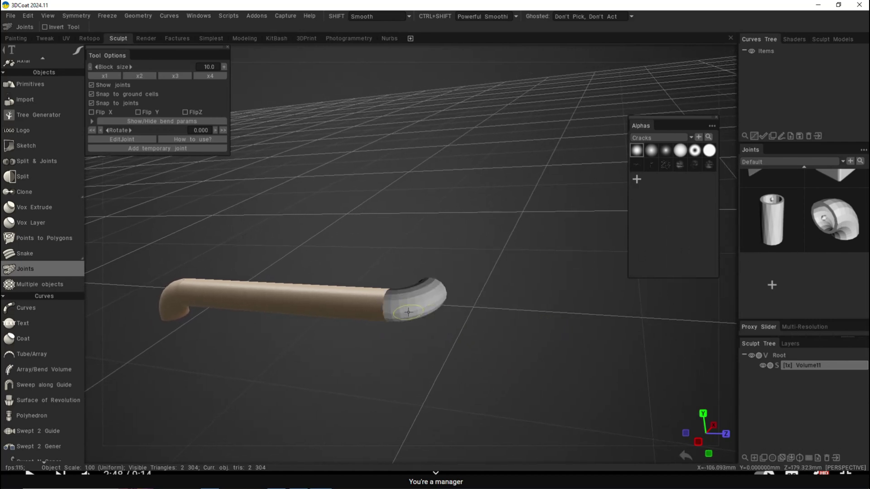
alt+drag(408, 311, 385, 326)
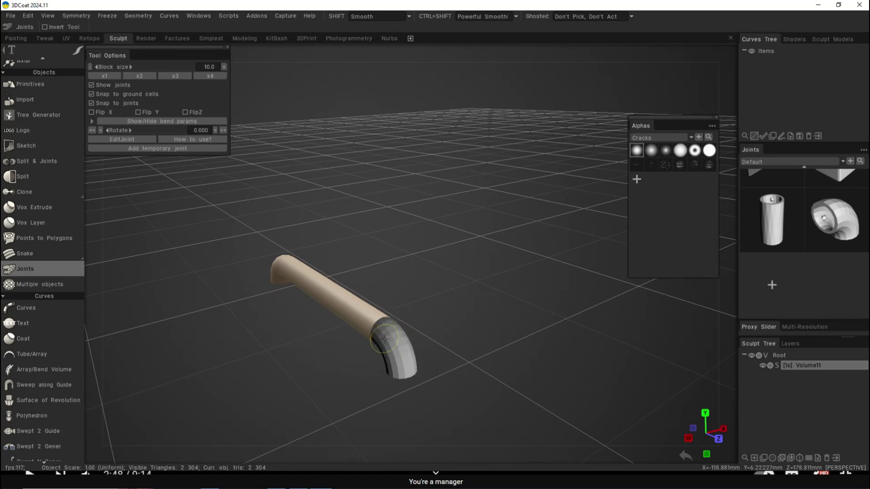
key(shift)
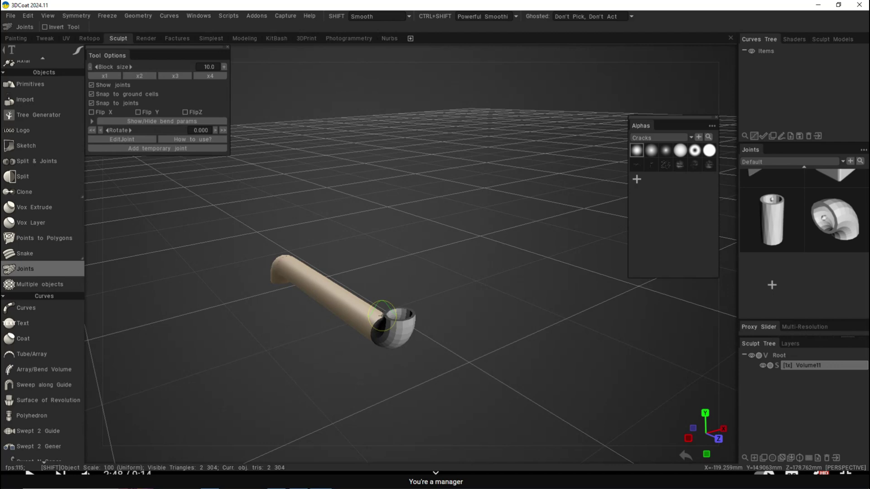
click(382, 315)
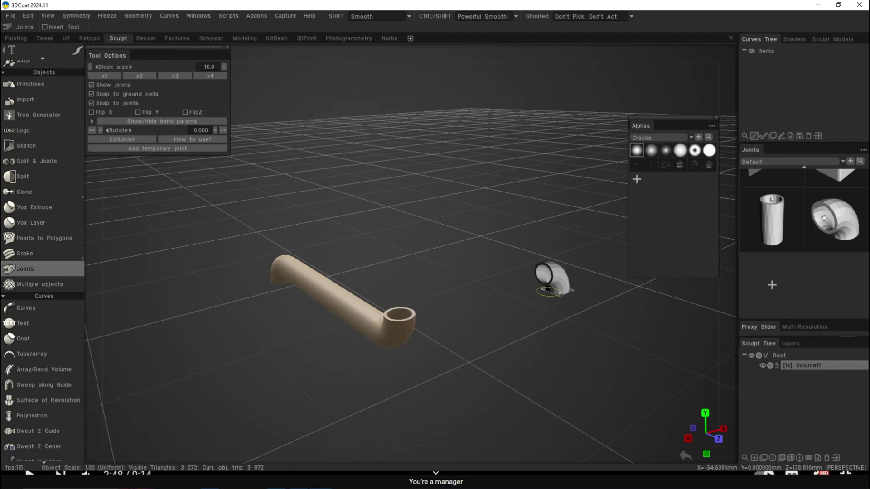
- Stack two straight cylindrical joints vertically on the upward-facing opening of the new elbow
drag(776, 235, 416, 303)
click(402, 322)
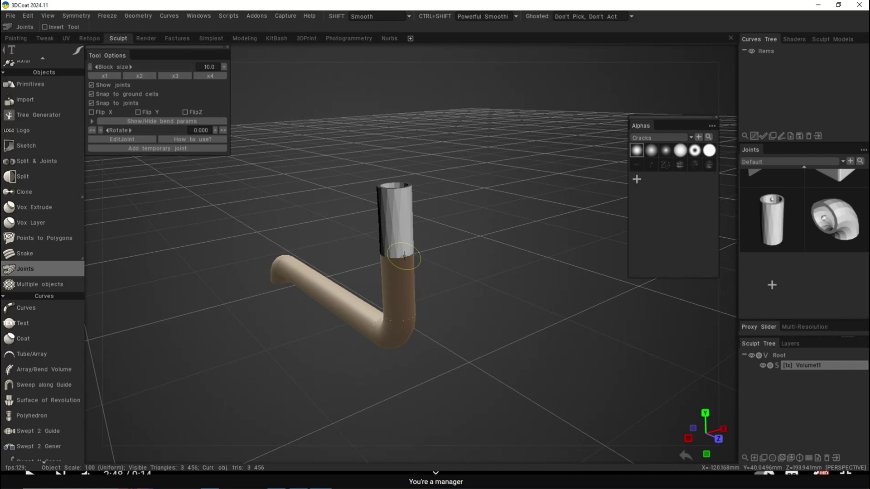
alt+drag(517, 324, 521, 325)
drag(409, 249, 413, 288)
alt+drag(516, 325, 519, 331)
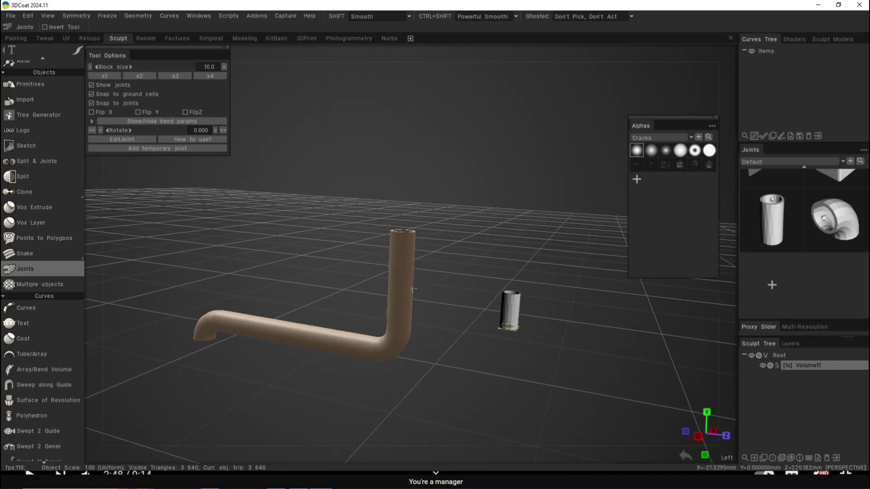
- Switch the joints library to the BrassPipes set and attach its tee fitting to the top of the vertical pipe
click(790, 161)
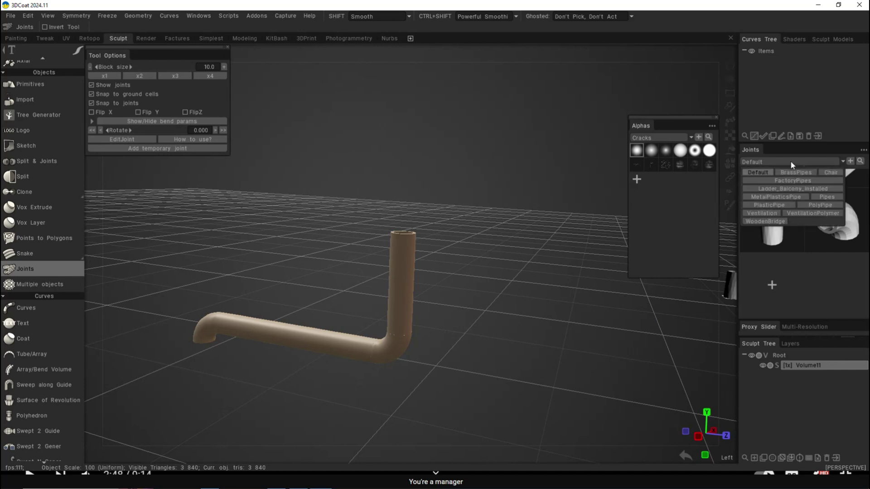
click(800, 173)
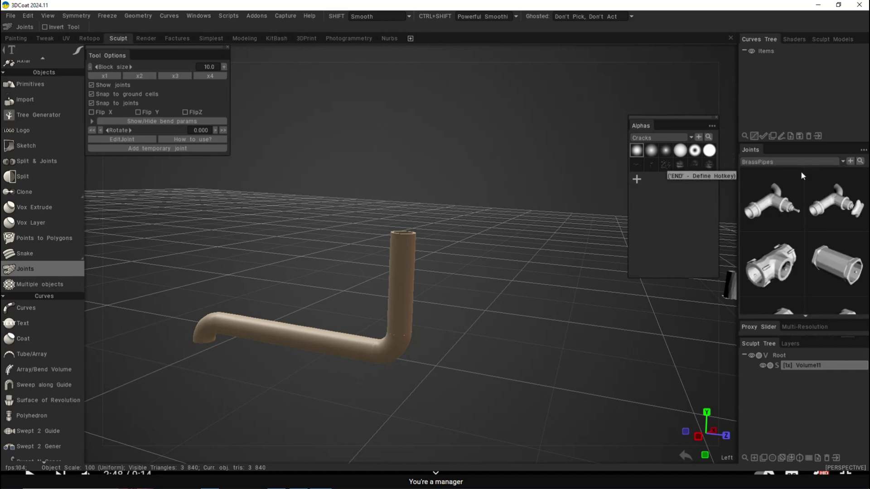
click(775, 268)
drag(418, 239, 402, 244)
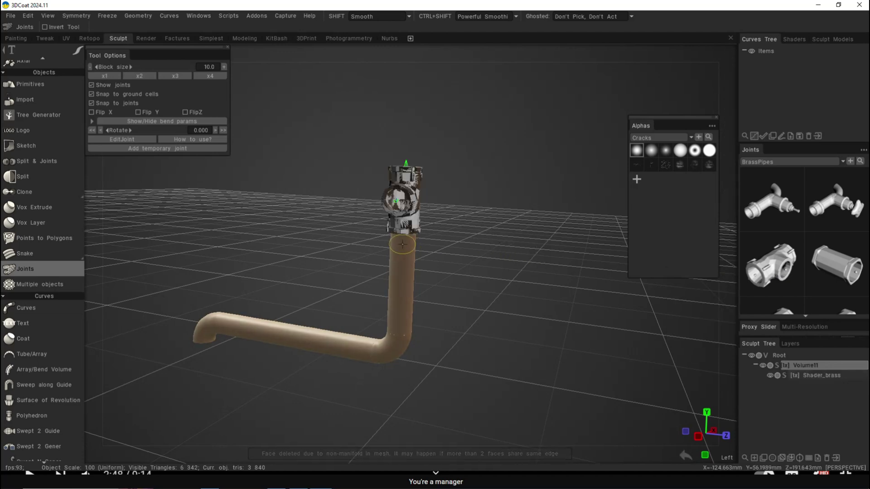
mouse_move(530, 227)
alt+mouse_down()
mouse_move(528, 313)
mouse_move(471, 258)
mouse_move(546, 234)
mouse_move(539, 210)
mouse_move(533, 242)
mouse_move(502, 238)
alt+mouse_up()
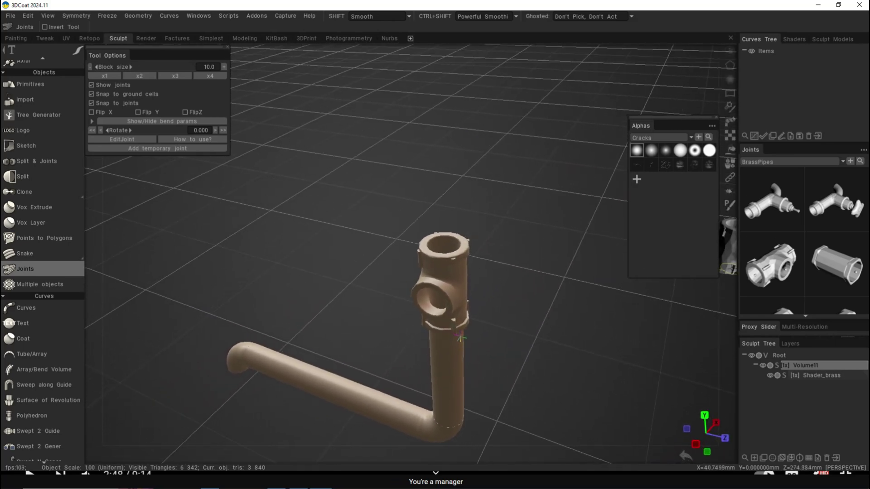
- Find the straight pipe in the BrassPipes set and attach it to the tee's side opening
scroll(808, 266, down, 5)
scroll(810, 267, down, 4)
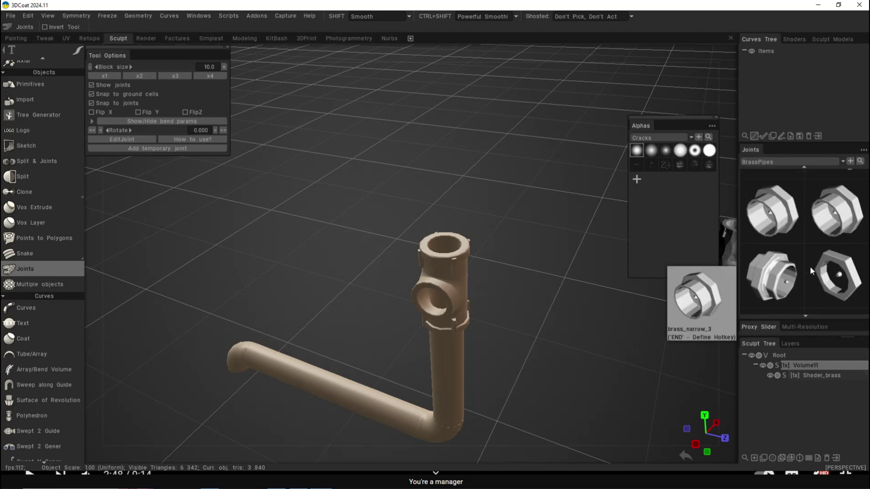
click(837, 204)
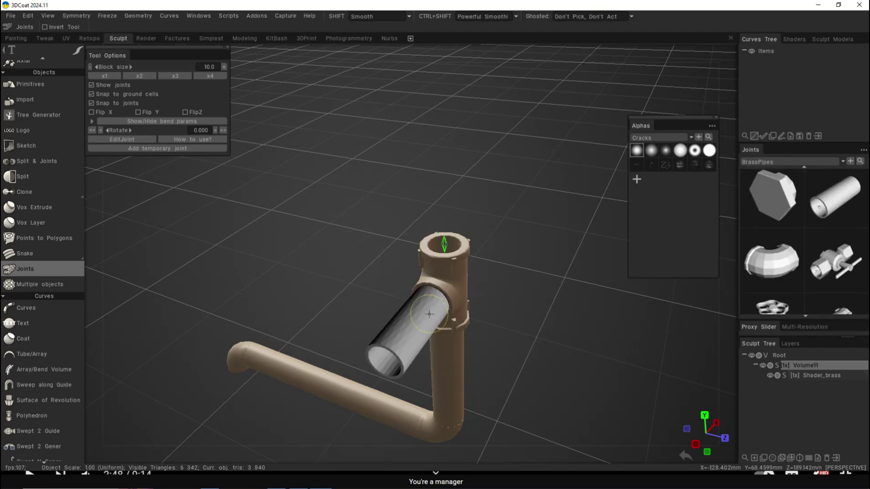
click(429, 314)
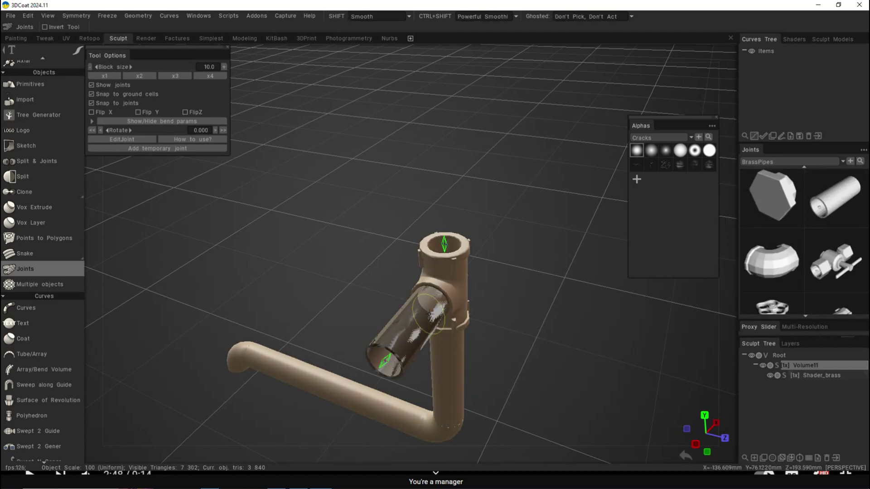
- Attach the BrassPipes valve with the bar handle to the side pipe's open end, rotated so the handle points upward
click(838, 266)
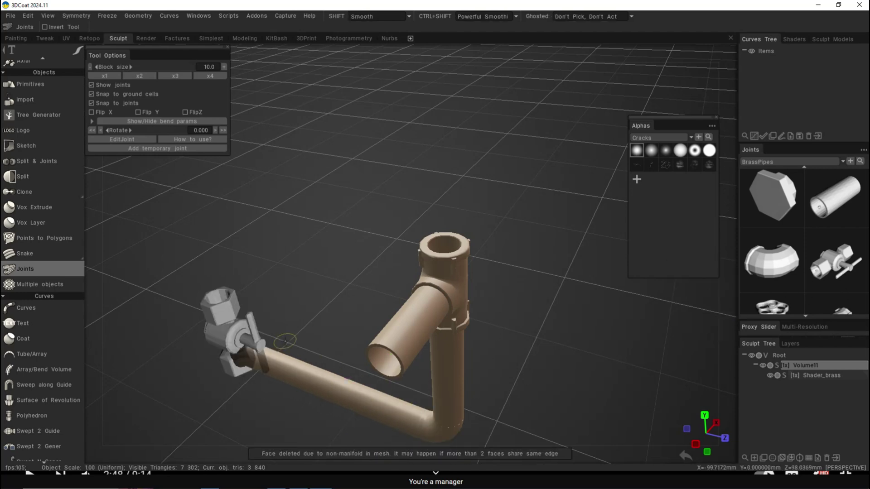
scroll(285, 340, down, 5)
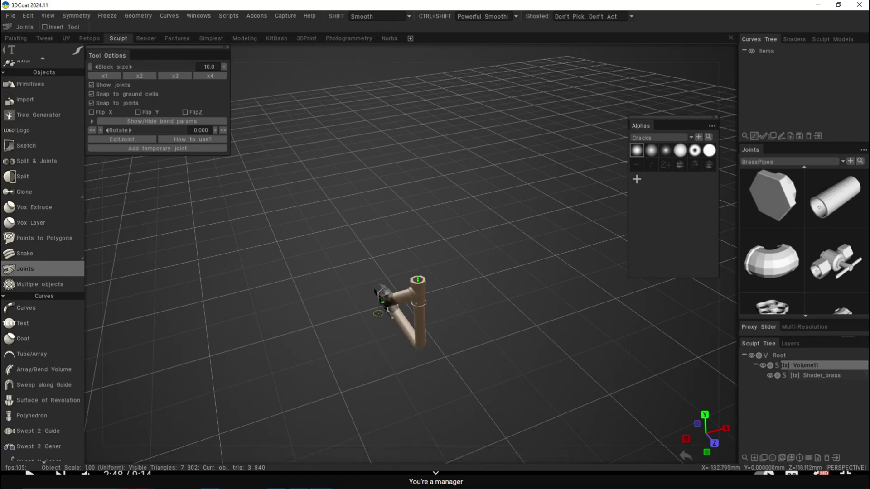
scroll(397, 317, up, 3)
alt+drag(397, 317, 539, 308)
scroll(501, 342, up, 1)
scroll(458, 253, up, 3)
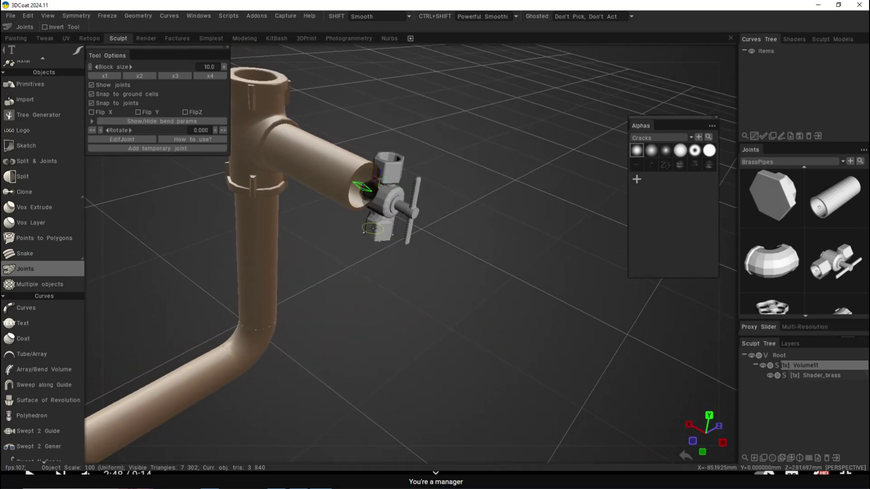
scroll(372, 229, down, 1)
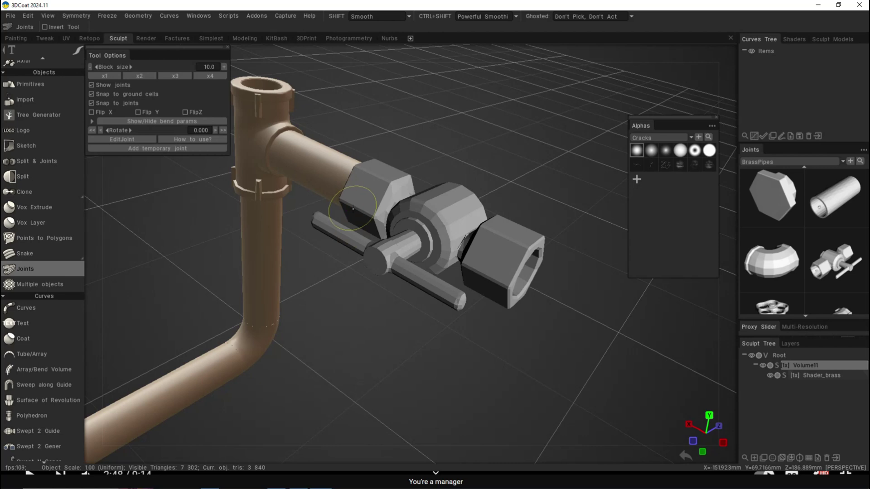
shift+scroll(353, 208, up, 2)
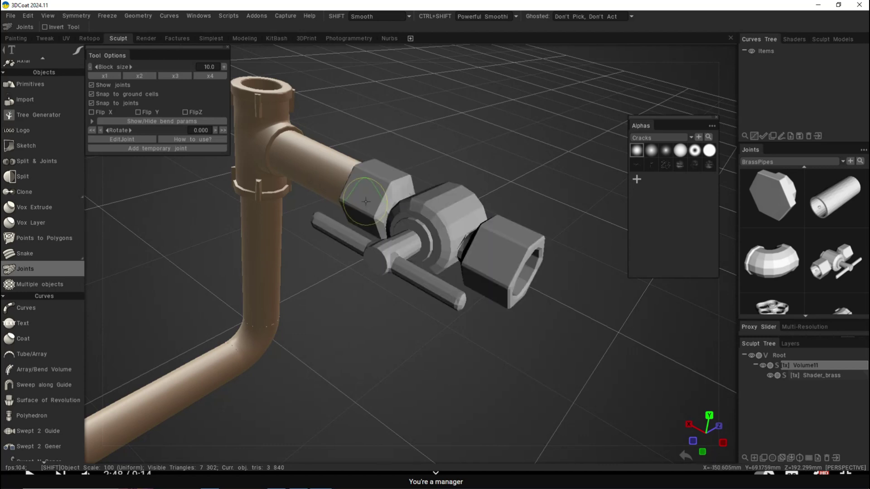
middle_drag(366, 201, 365, 201)
alt+drag(365, 201, 322, 249)
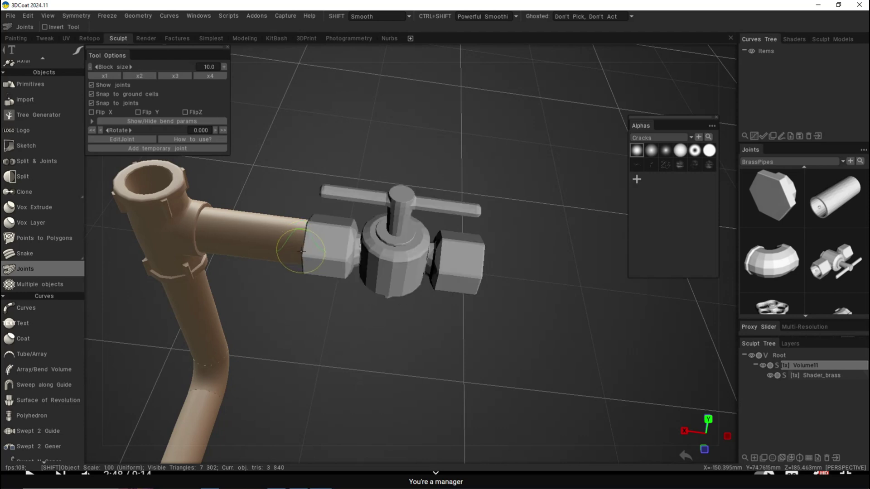
click(302, 251)
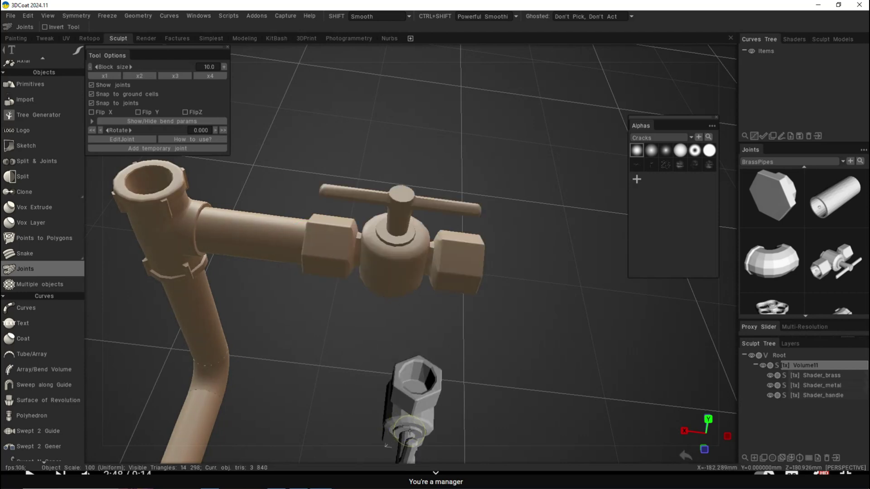
- Attach another straight brass pipe to the valve's open end
alt+drag(410, 444, 589, 376)
scroll(635, 353, down, 3)
alt+drag(676, 337, 801, 214)
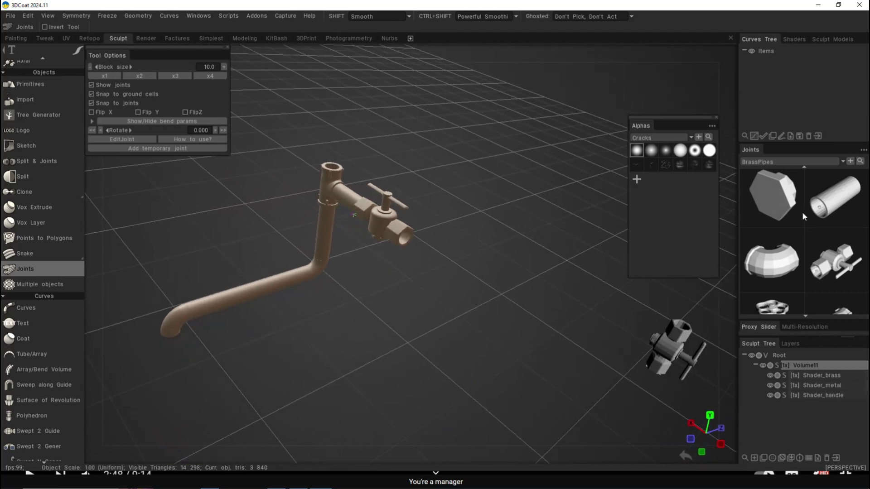
click(831, 208)
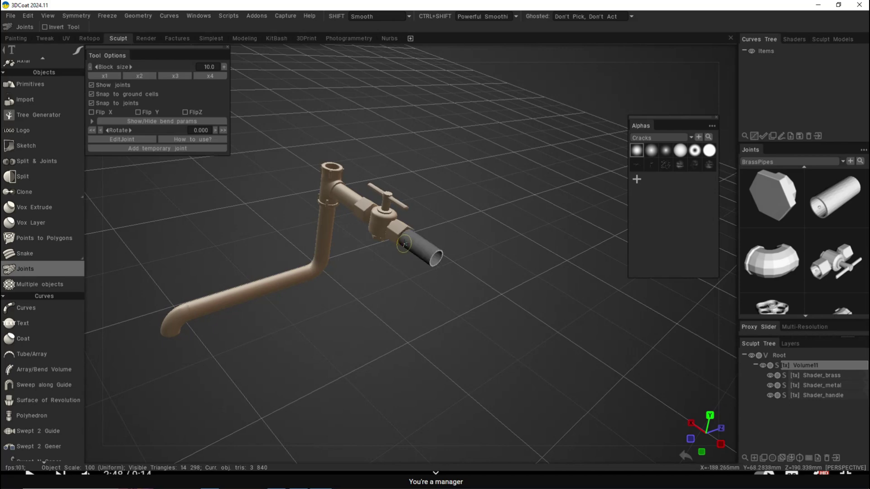
click(404, 244)
alt+drag(329, 314, 319, 313)
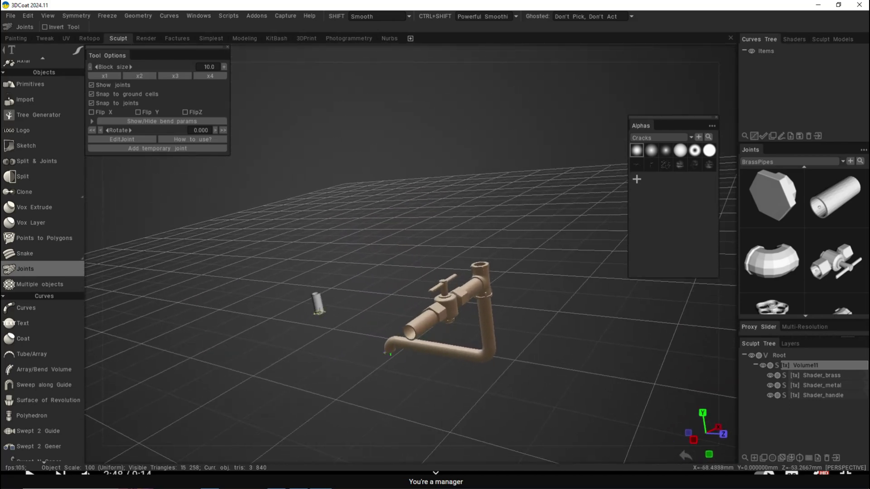
- Switch the joints library to the Ventilation set and look through its motor and fan models
click(779, 162)
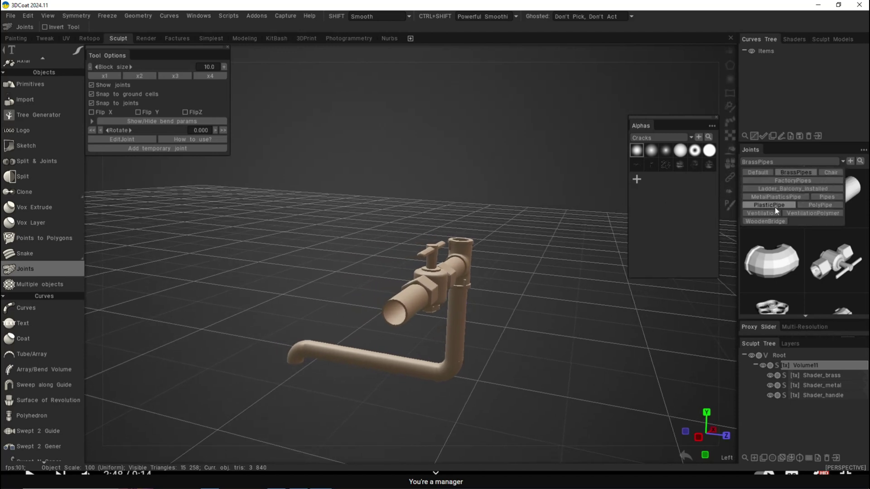
click(762, 213)
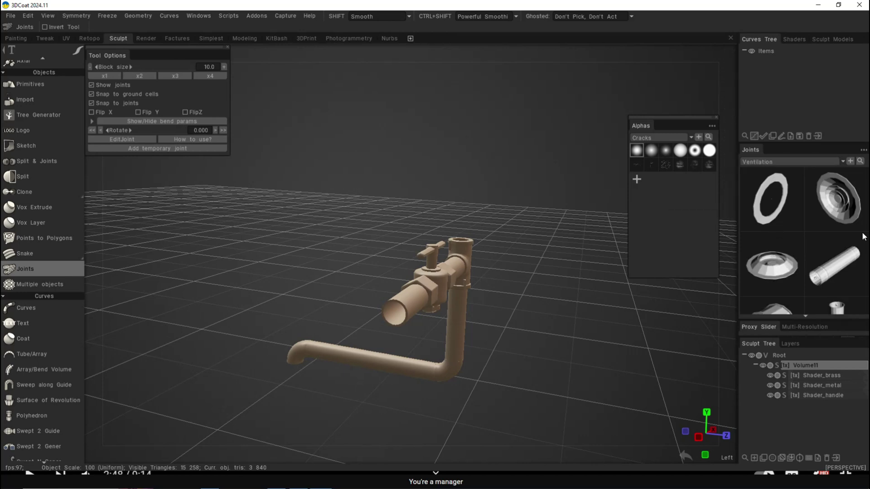
scroll(830, 227, down, 2)
scroll(830, 226, down, 5)
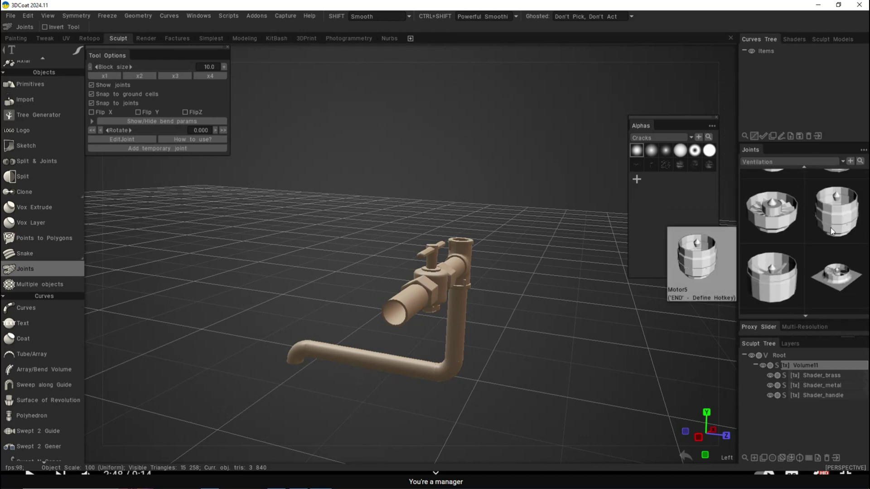
scroll(830, 228, down, 1)
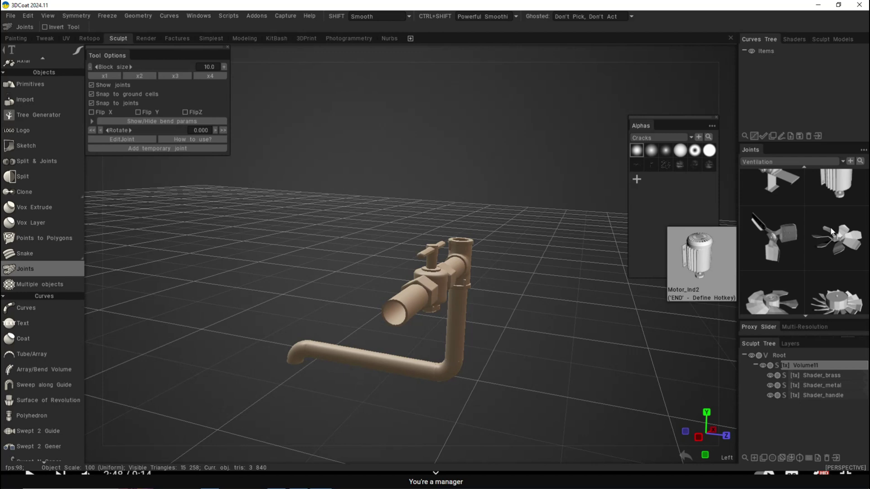
drag(832, 232, 538, 319)
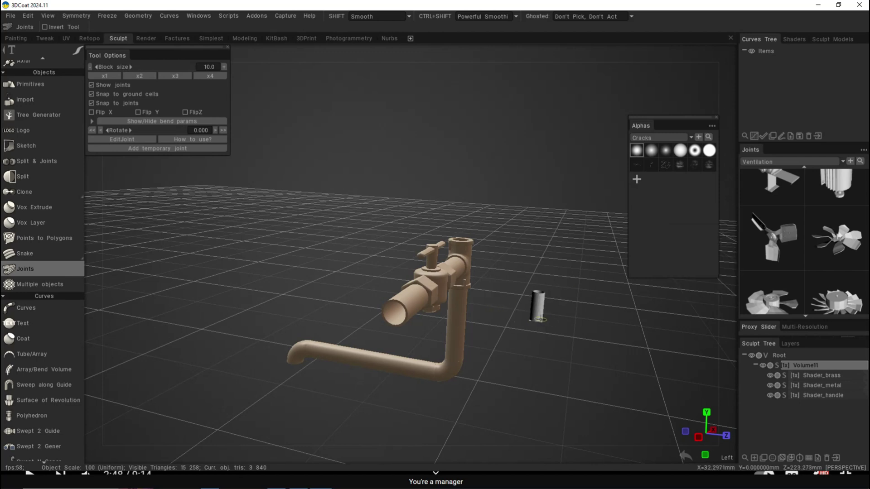